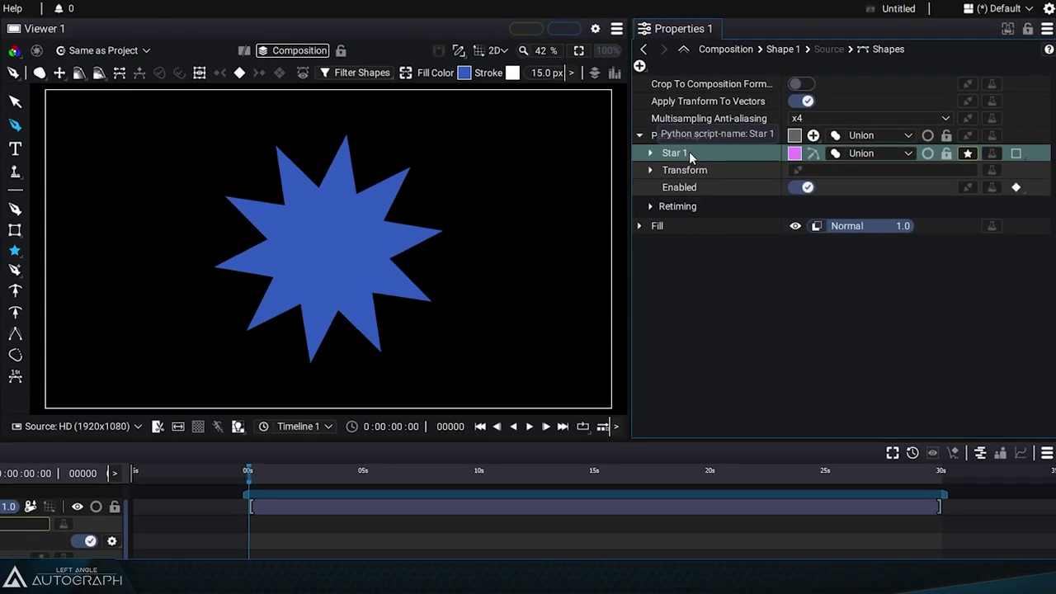
Step: Create a star shape, then duplicate Star 1 into Star 2 with Ctrl+D
click(15, 251)
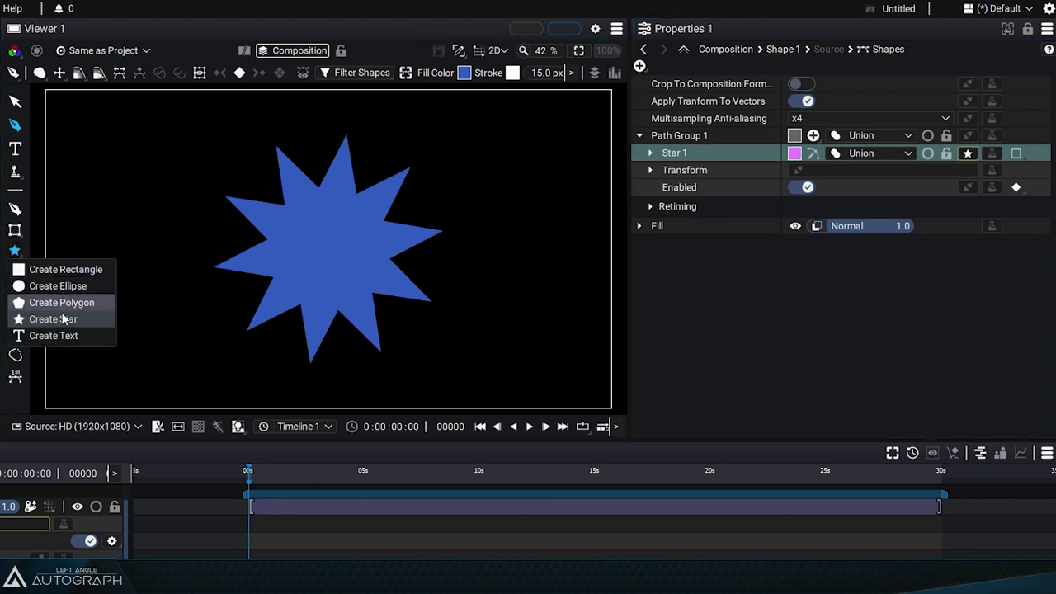
click(58, 320)
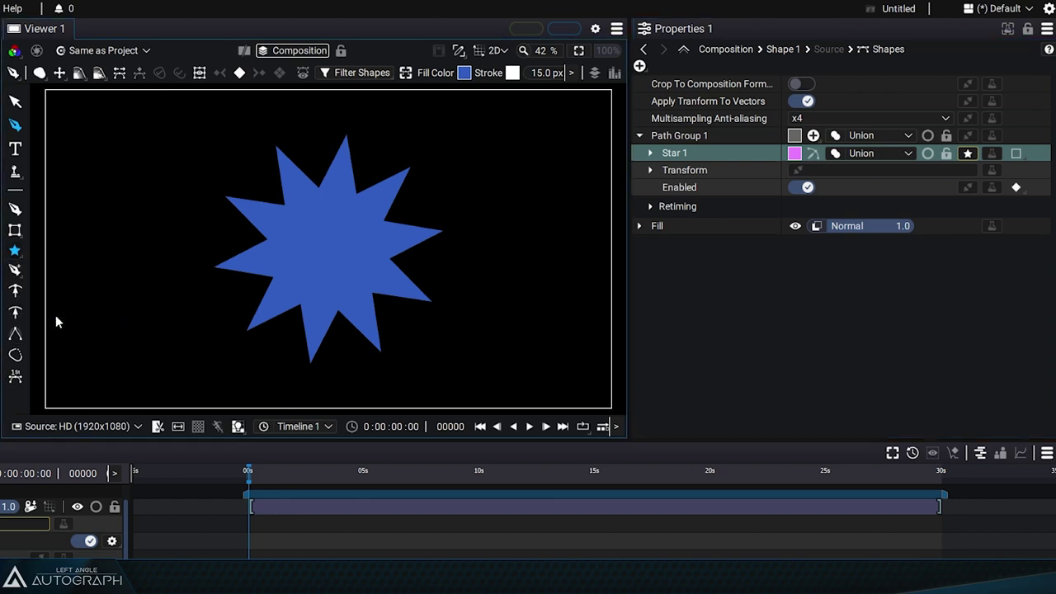
right_click(705, 153)
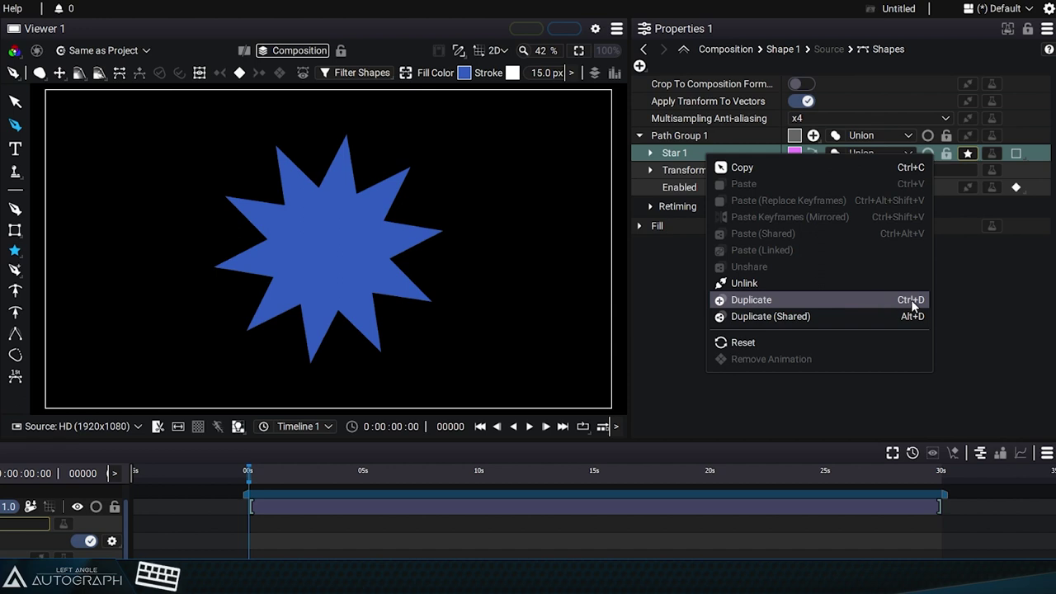
key(Escape)
key(ctrl+d)
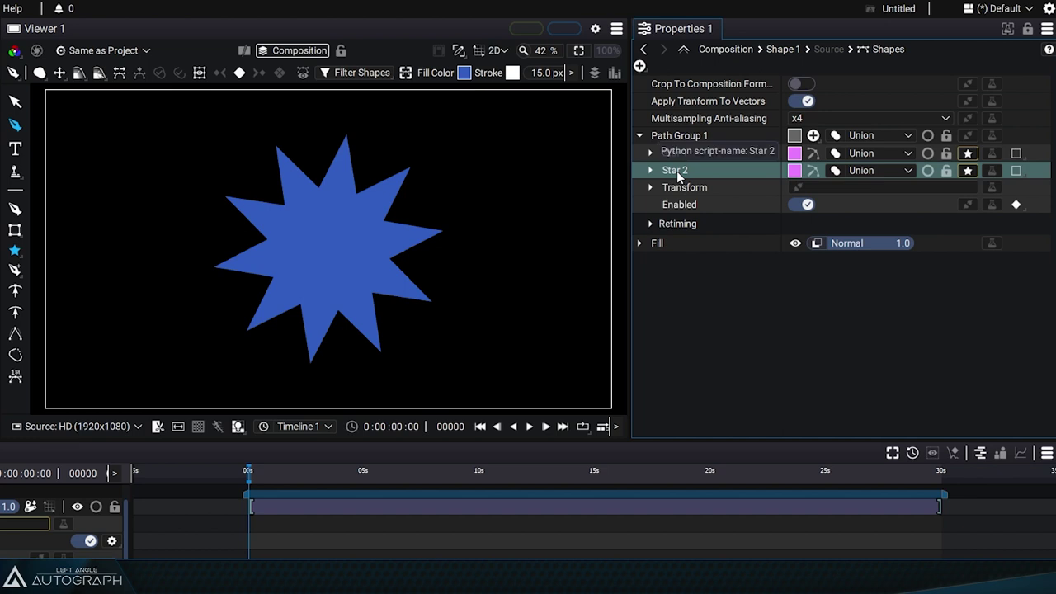
Step: Offset Star 2 from Star 1 and set its combine mode to Difference, trying Intersect first
click(15, 101)
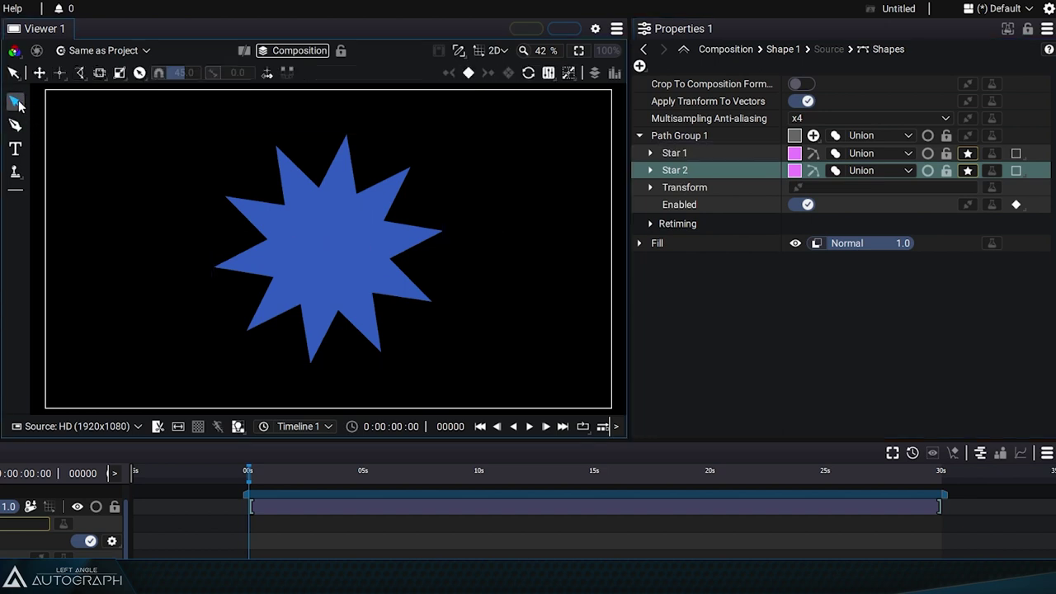
drag(363, 224, 393, 242)
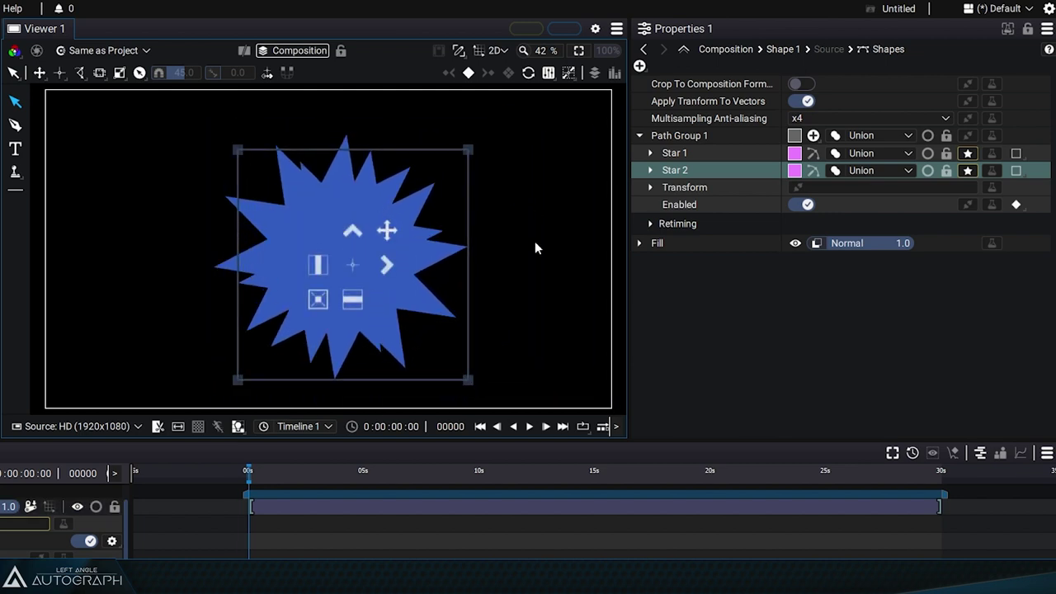
click(879, 170)
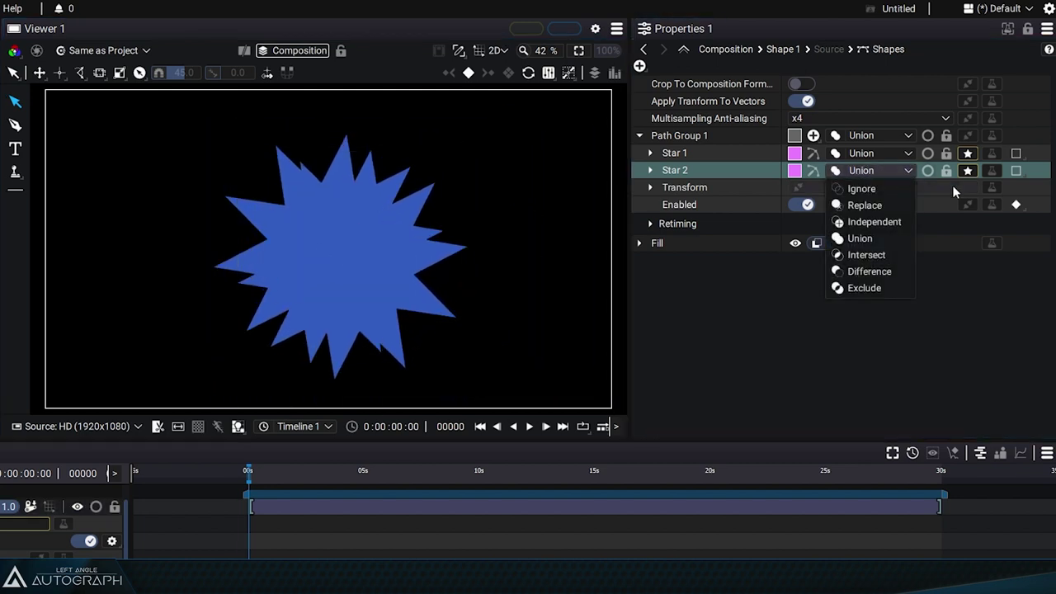
click(896, 257)
drag(397, 232, 355, 212)
click(902, 171)
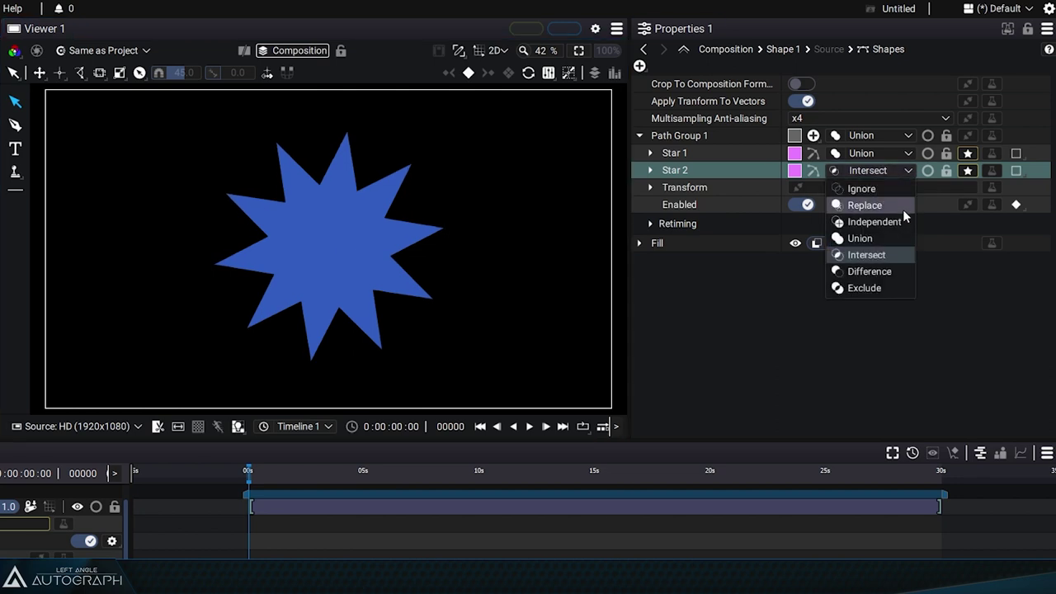
click(893, 271)
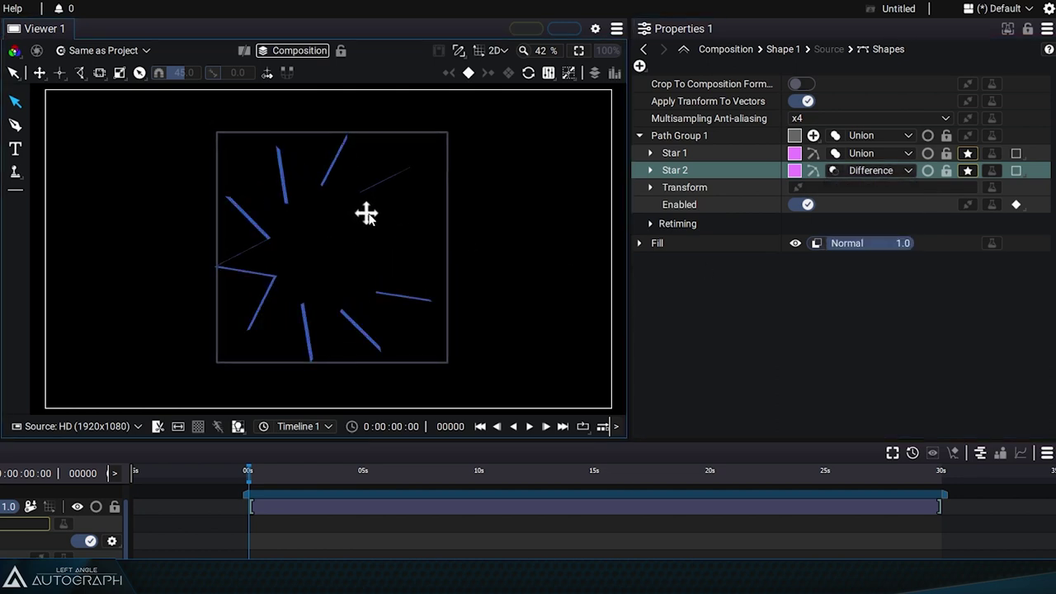
Step: Set Star 2's transform to position 0, 0, scale 1.37 and rotation 191.60
click(651, 170)
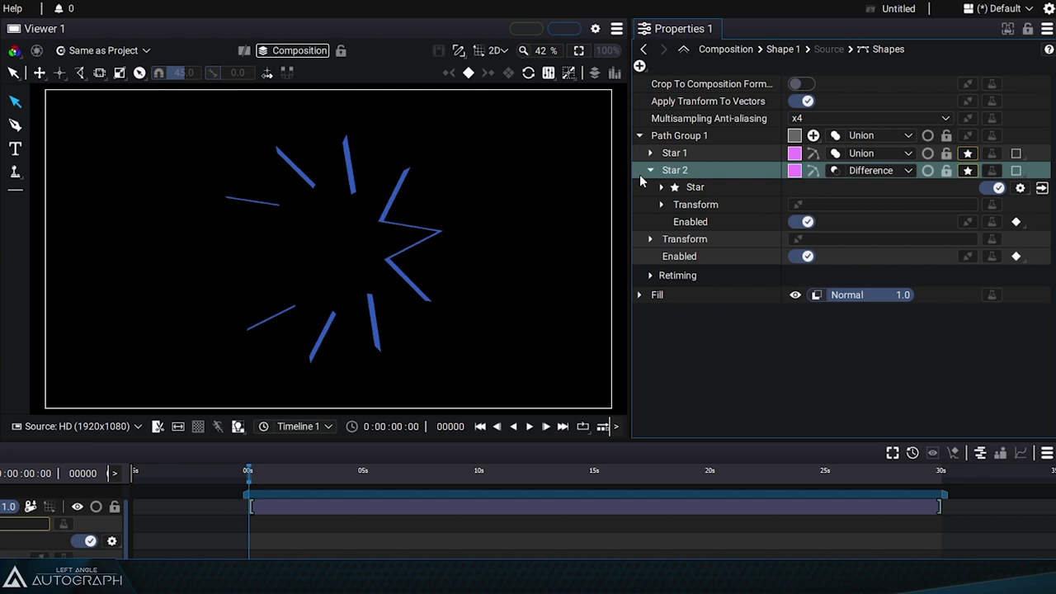
click(660, 205)
drag(862, 276, 940, 277)
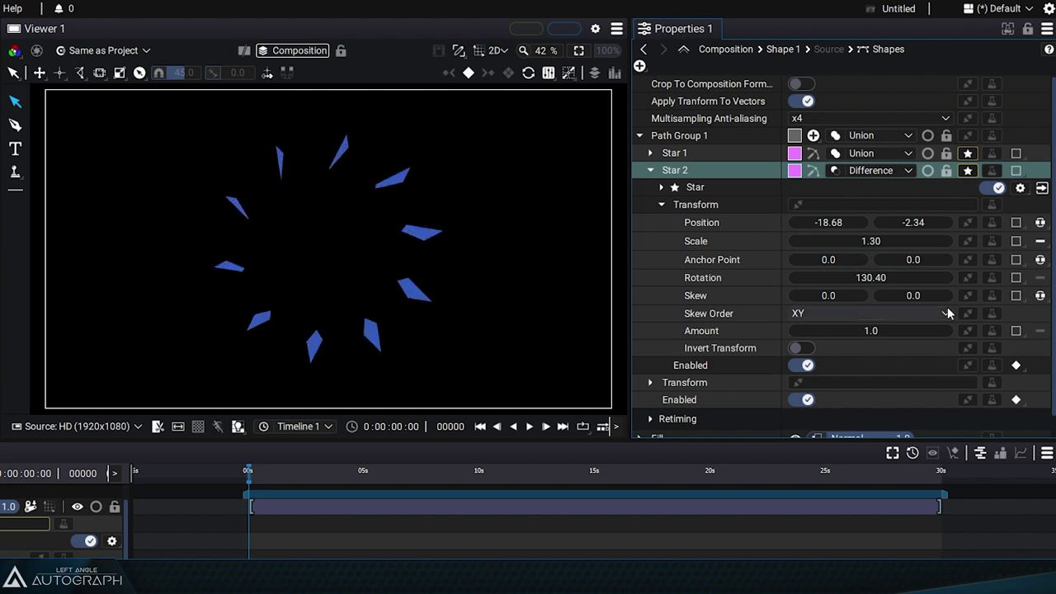
click(865, 222)
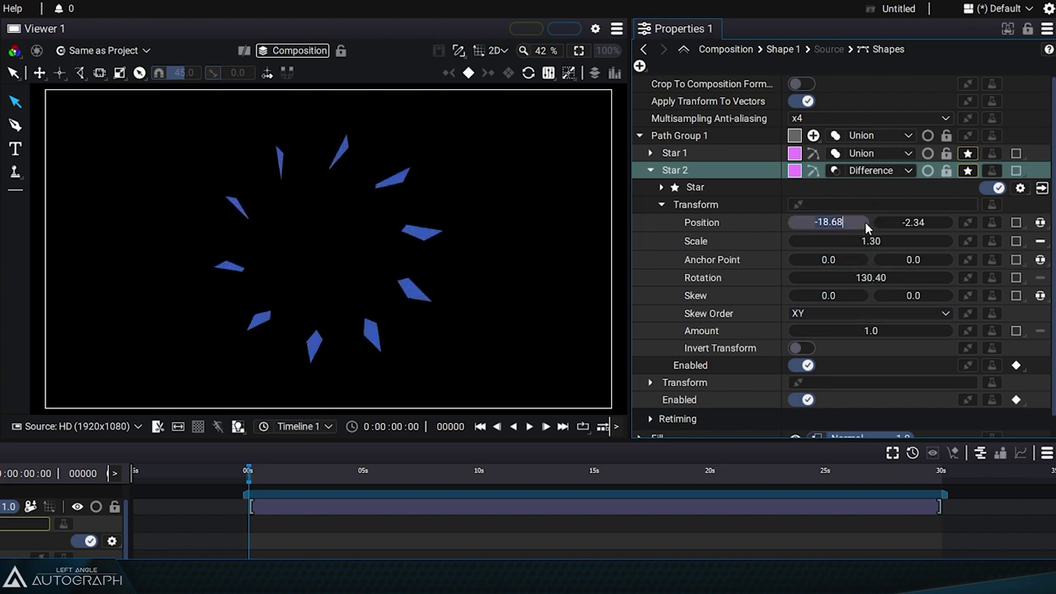
text(0)
key(Tab)
text(0)
key(Return)
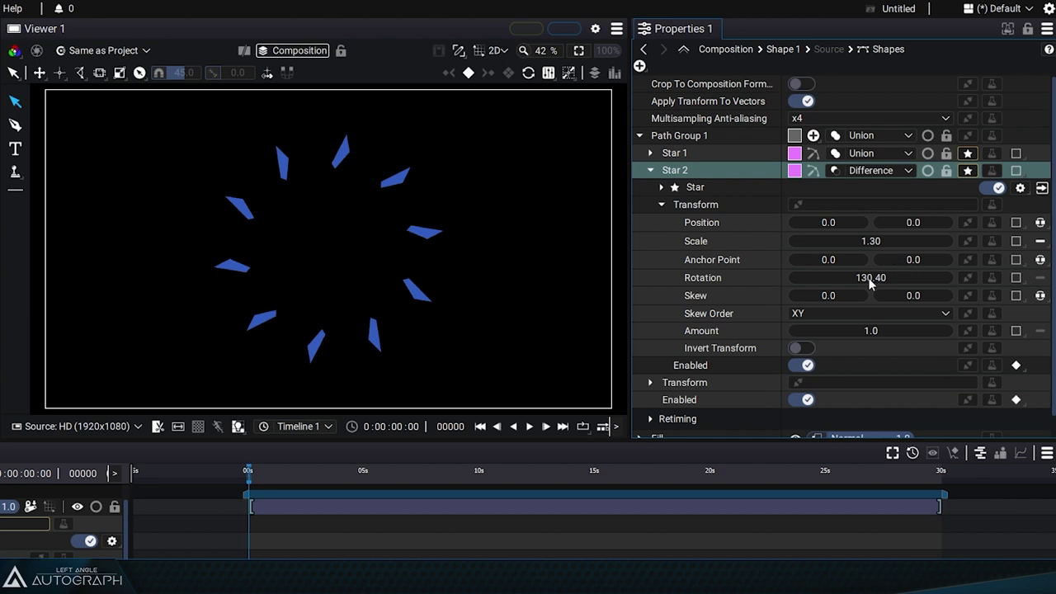
drag(872, 252, 889, 282)
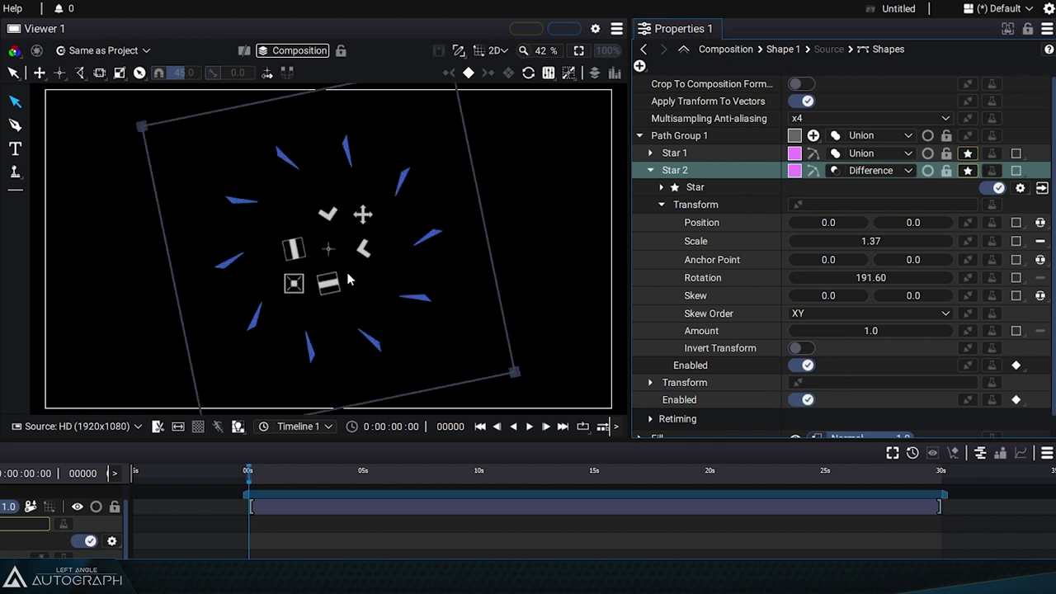
Step: Delete the shape's solid fill
click(651, 170)
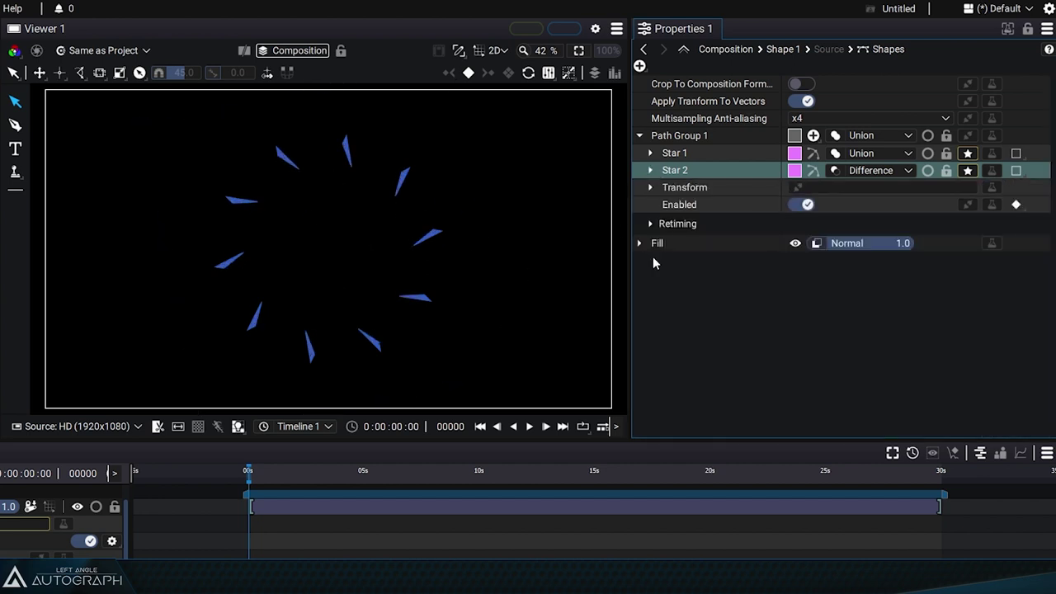
click(682, 244)
key(Delete)
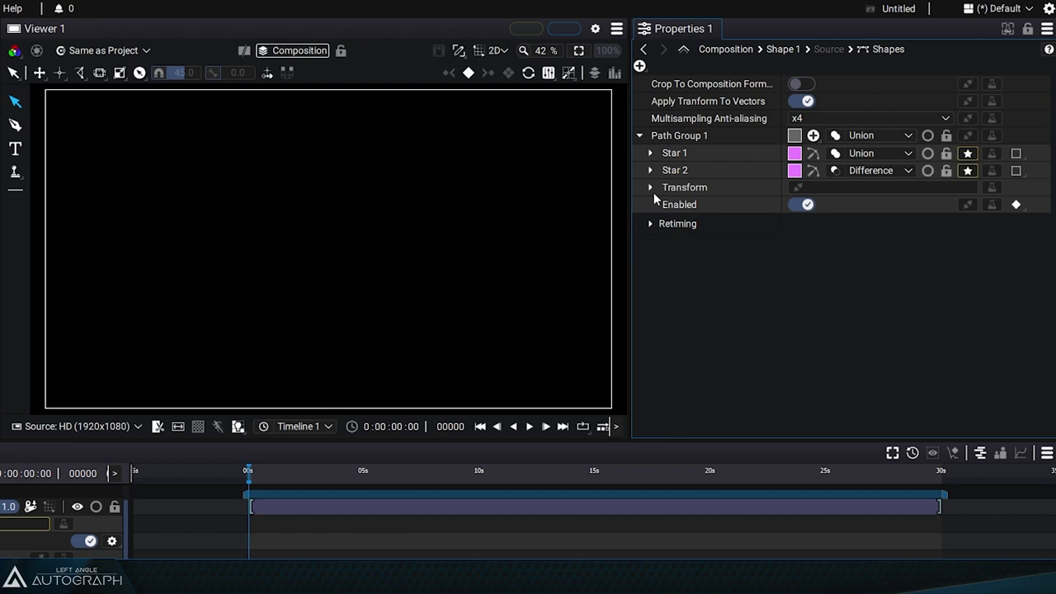
Step: Add a light blue stroke and thin its width to 6.0
click(639, 66)
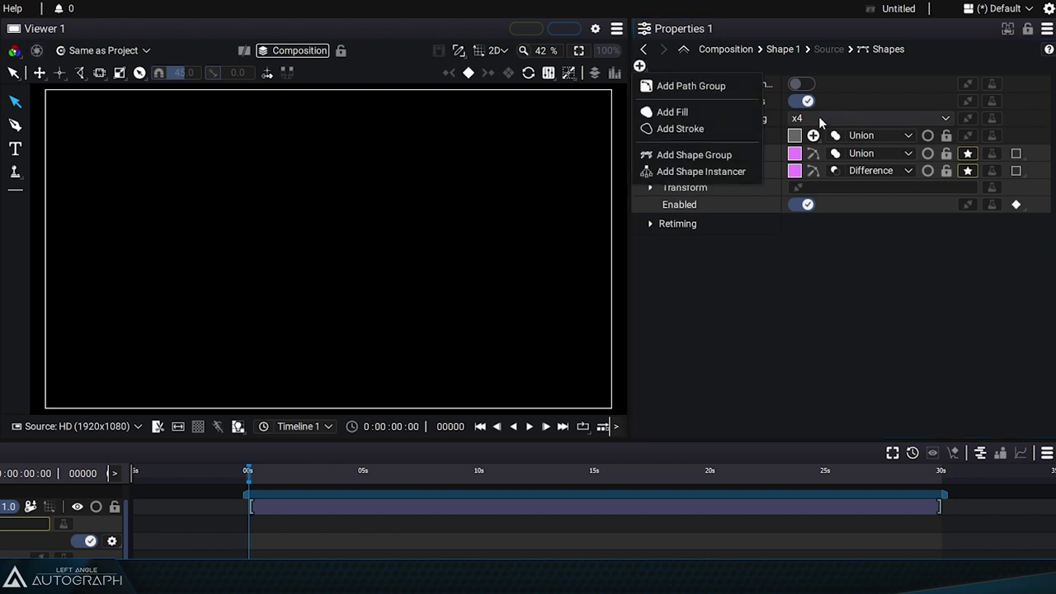
click(696, 131)
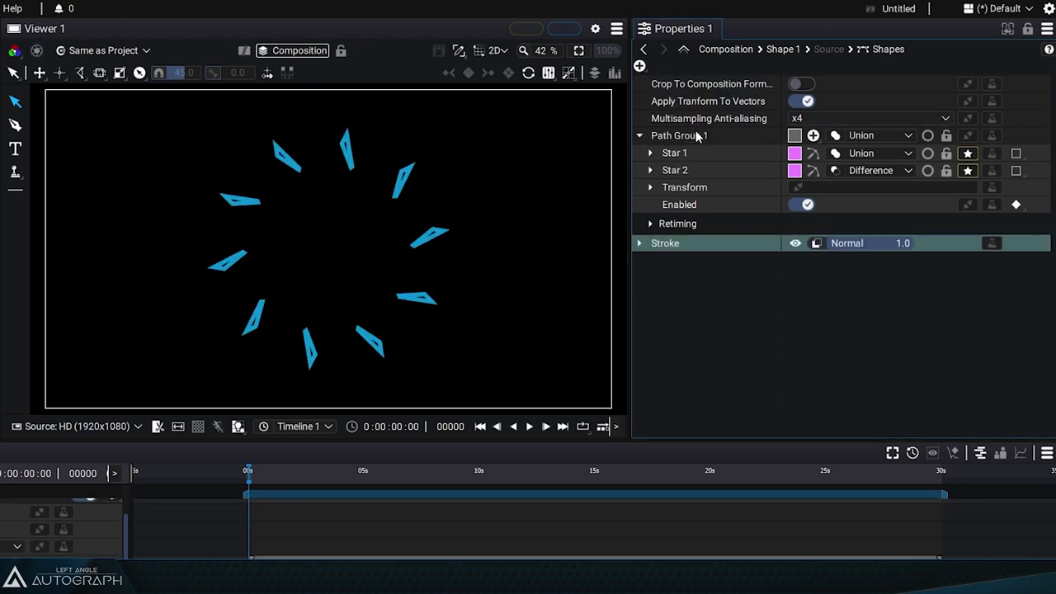
click(641, 243)
drag(881, 281, 846, 282)
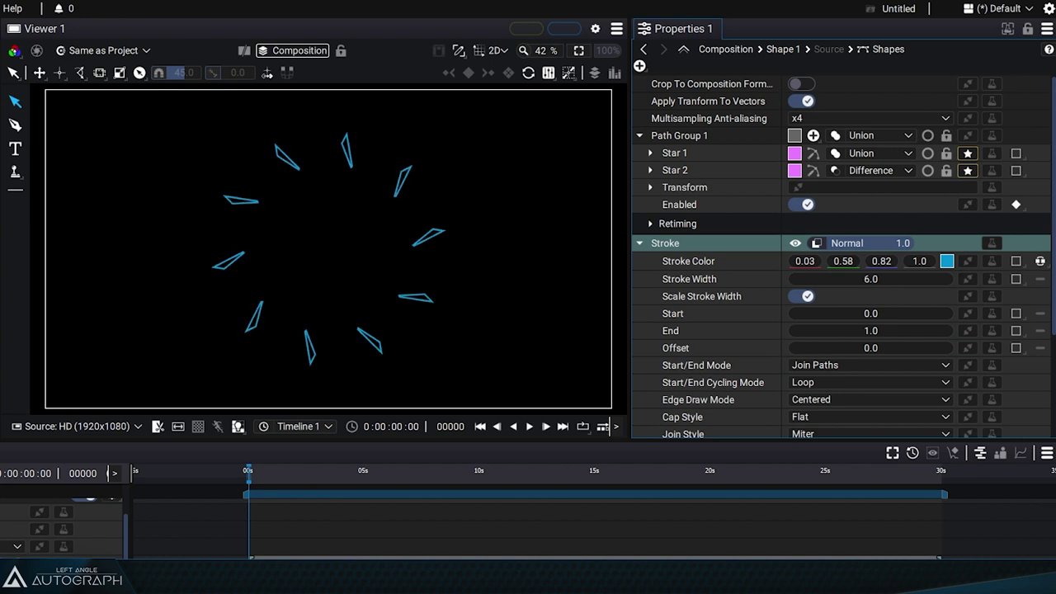
Step: Rotate Star 2 to about 265 and link its rotation to the Current Time generator
click(650, 169)
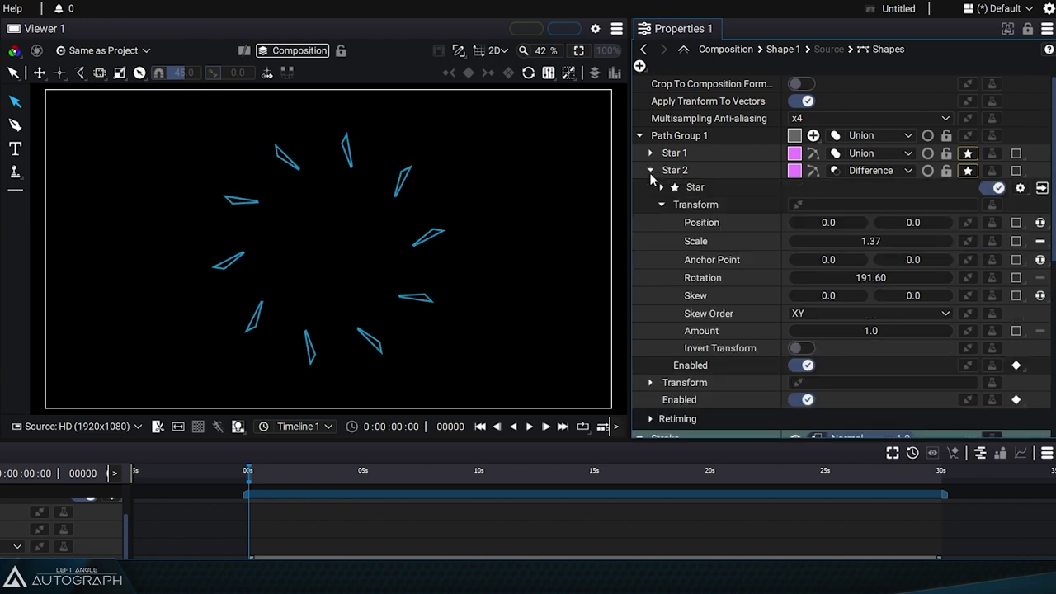
click(693, 206)
drag(857, 280, 916, 280)
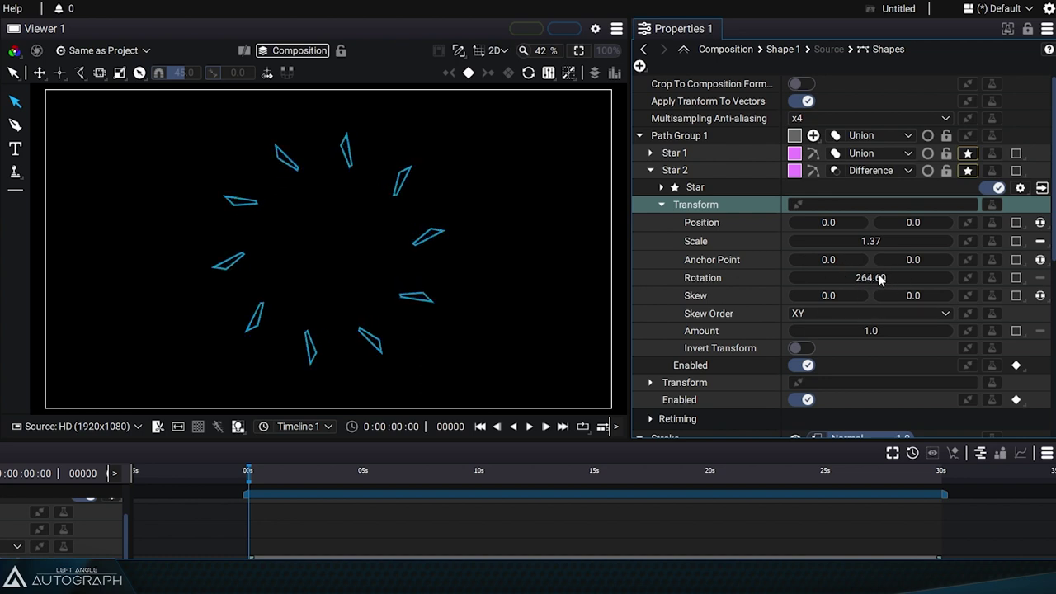
click(983, 277)
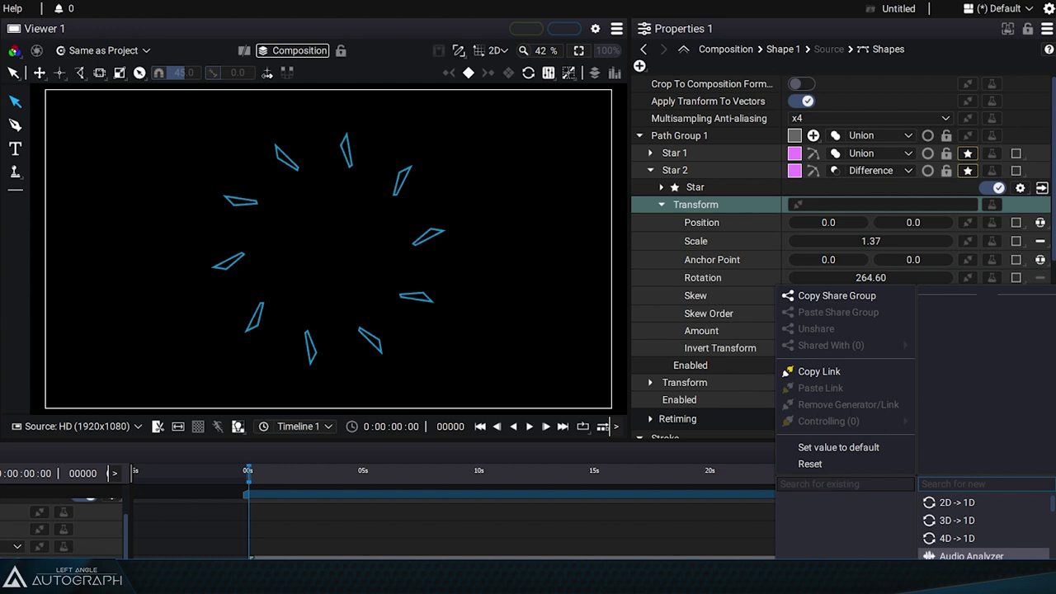
scroll(982, 525, down, 2)
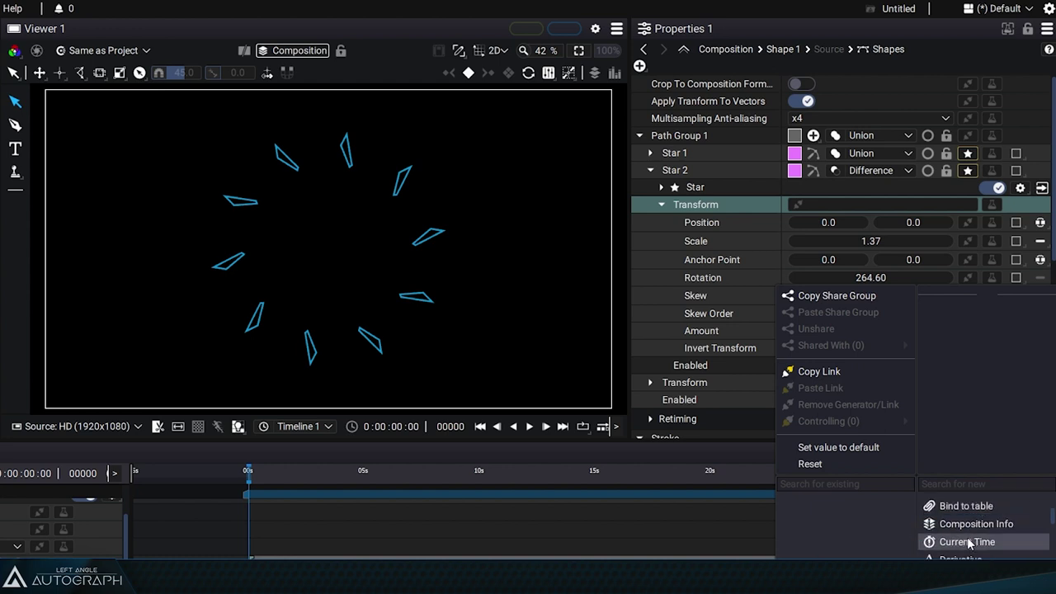
click(970, 542)
Step: Set the rotation multiplier to 10 and play the animation from the start
drag(255, 471, 530, 485)
click(890, 276)
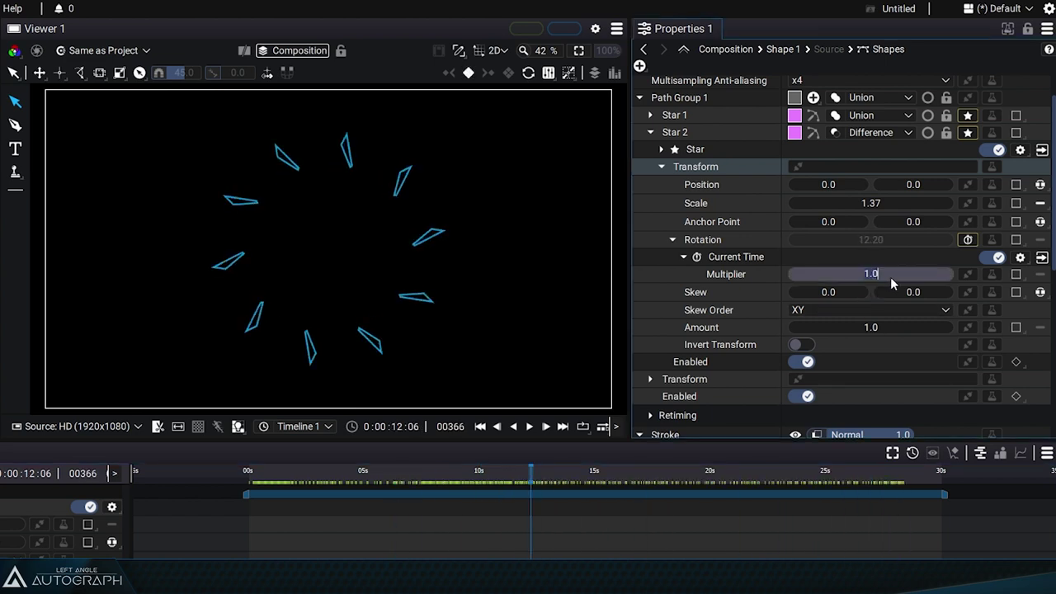
text(10)
key(Return)
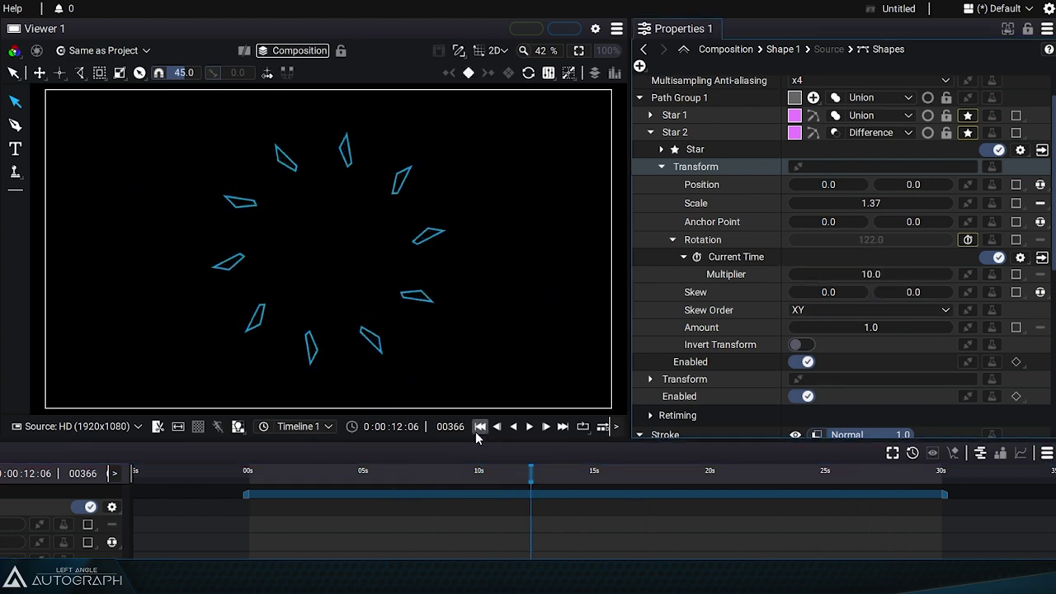
click(479, 426)
key(space)
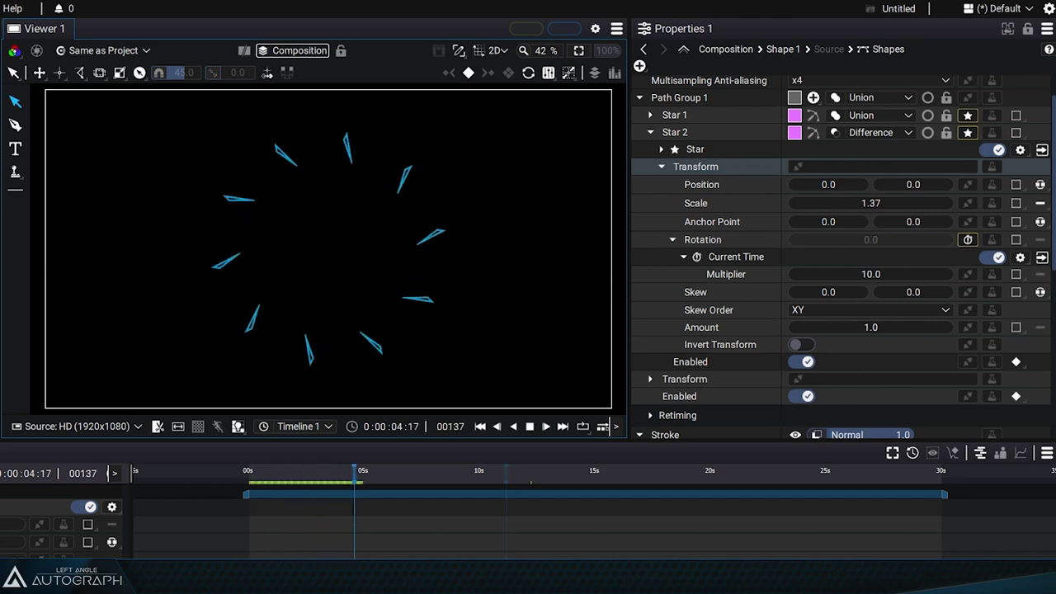
Step: Raise the rotation multiplier to 50 and replay the spinning animation from frame one
click(922, 274)
text(50)
key(Return)
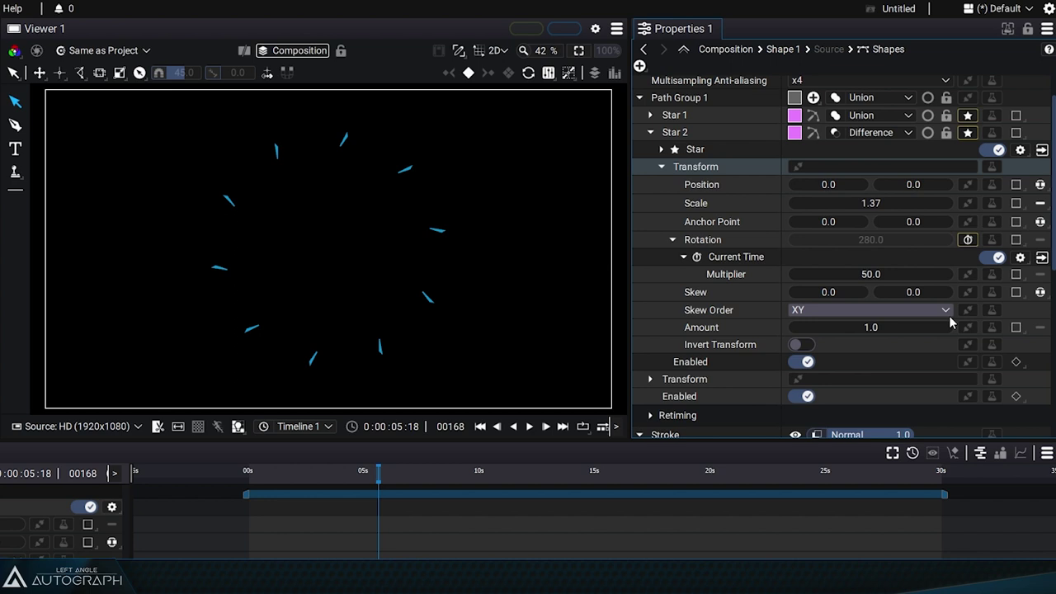
key(Home)
key(space)
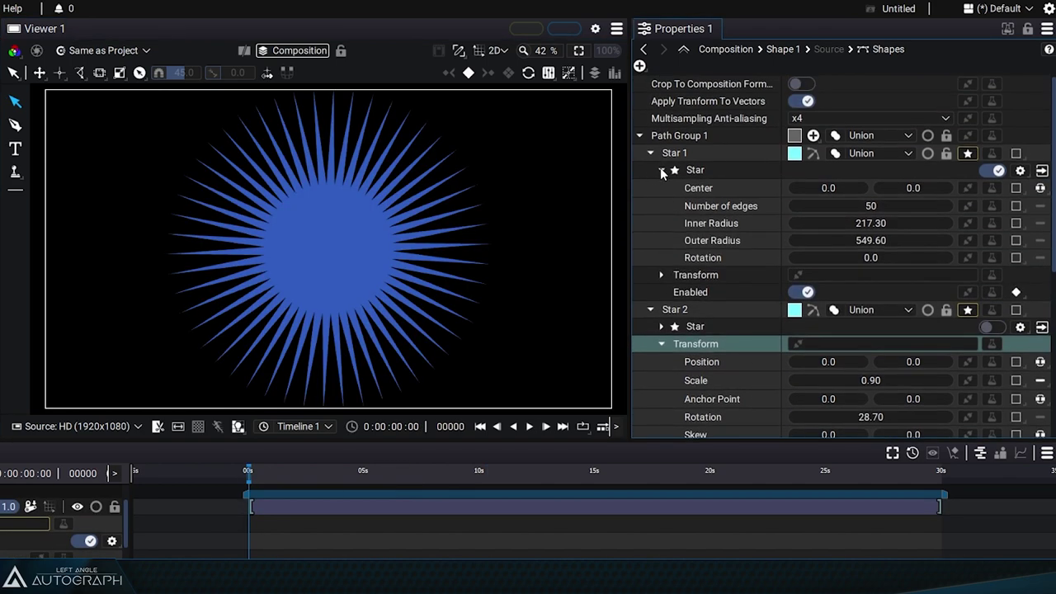
Step: Toggle the Star 1 and Star 2 generators off and on to compare them
click(661, 171)
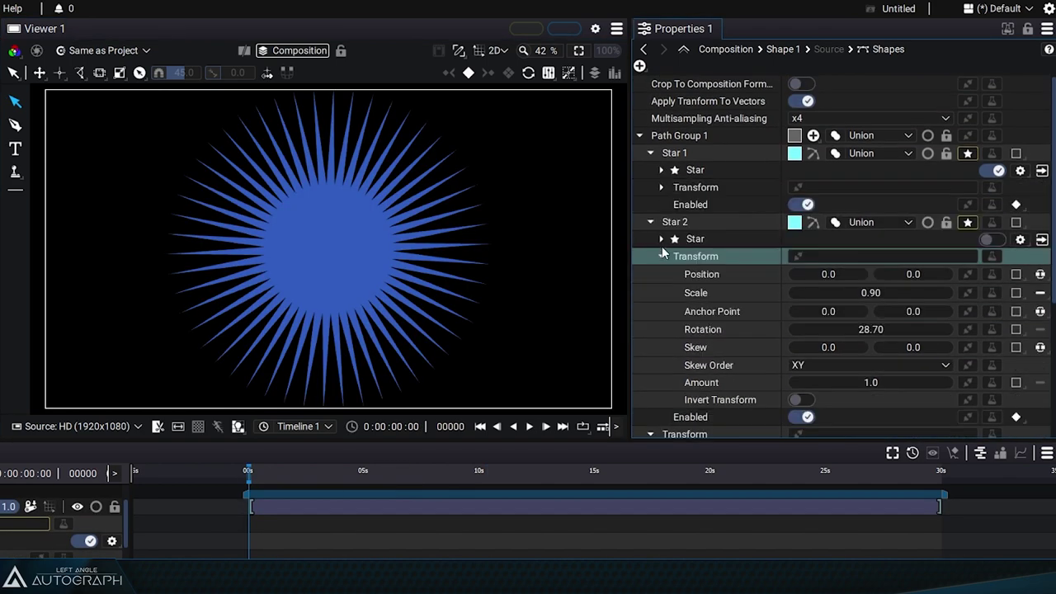
click(661, 256)
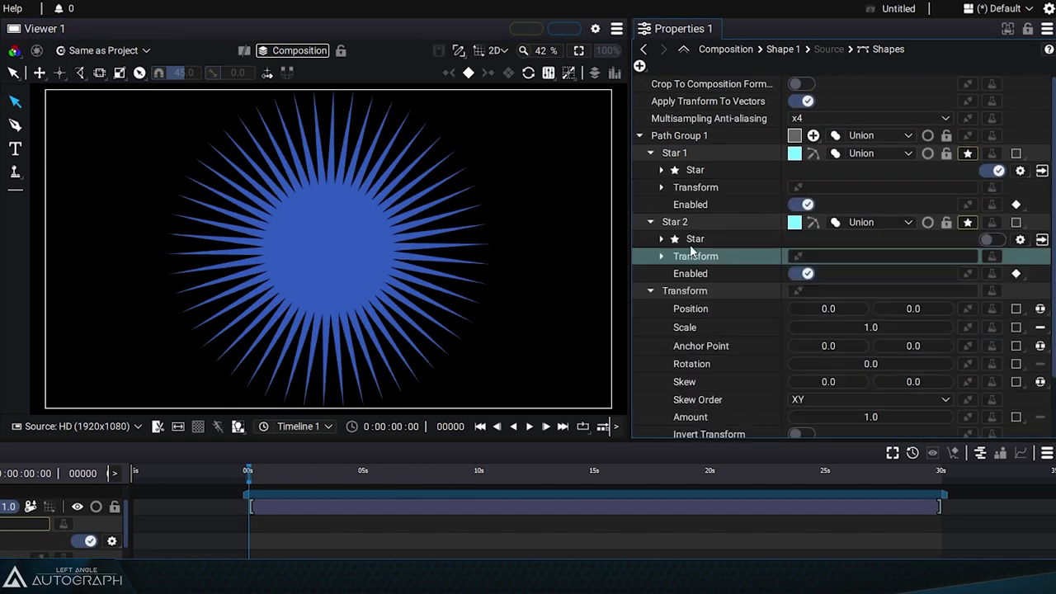
click(994, 240)
click(990, 170)
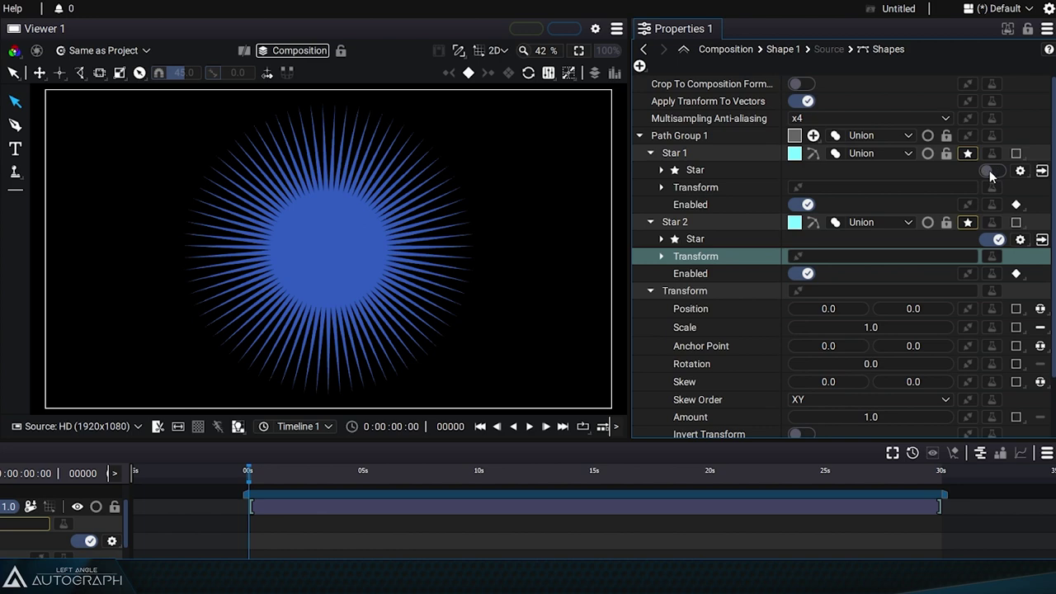
click(996, 171)
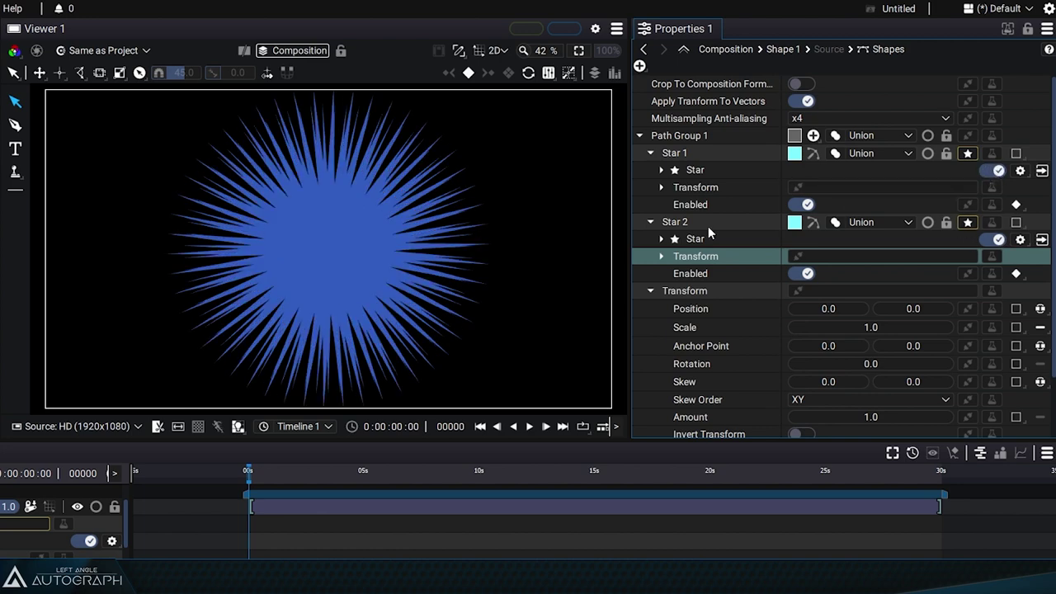
Step: Set Star 2 to Intersect with Star 1 and rotate it to about 40.10
click(708, 226)
click(858, 222)
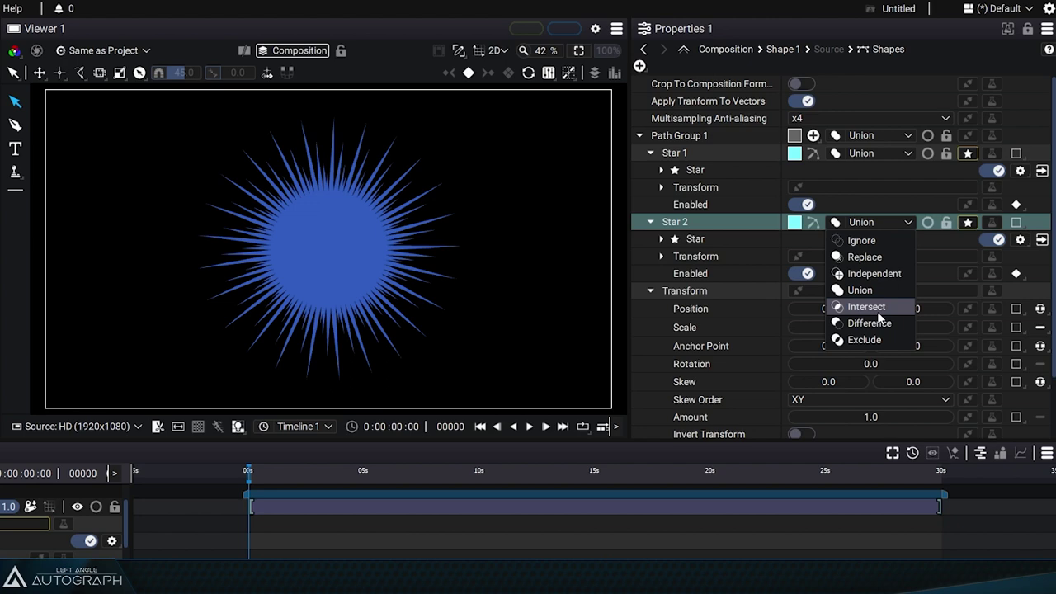
click(878, 312)
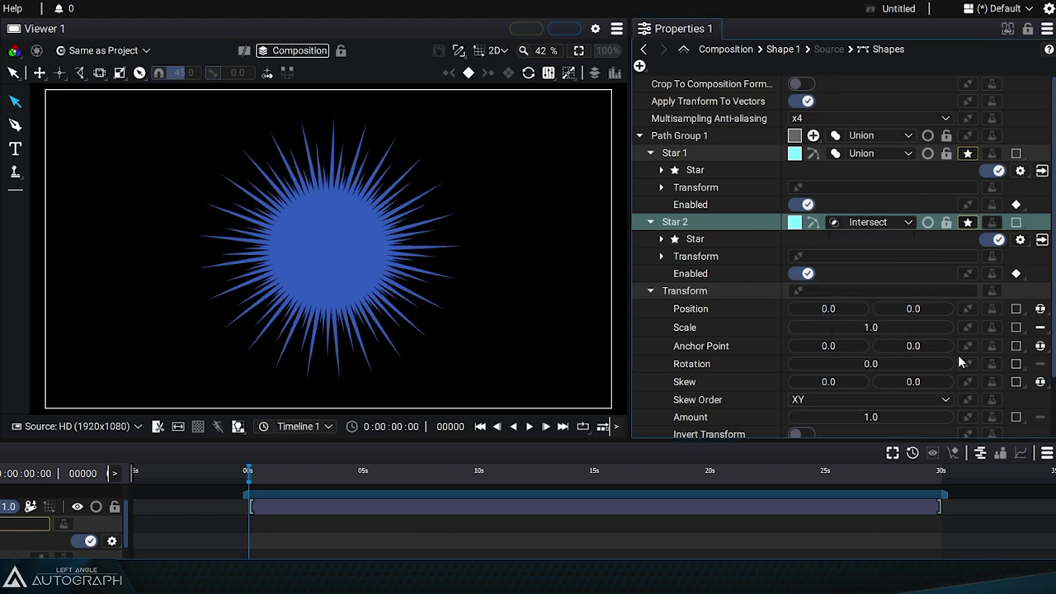
mouse_move(882, 330)
mouse_down()
mouse_move(891, 330)
mouse_move(882, 327)
mouse_up()
key(ctrl+z)
click(660, 257)
drag(854, 328, 803, 324)
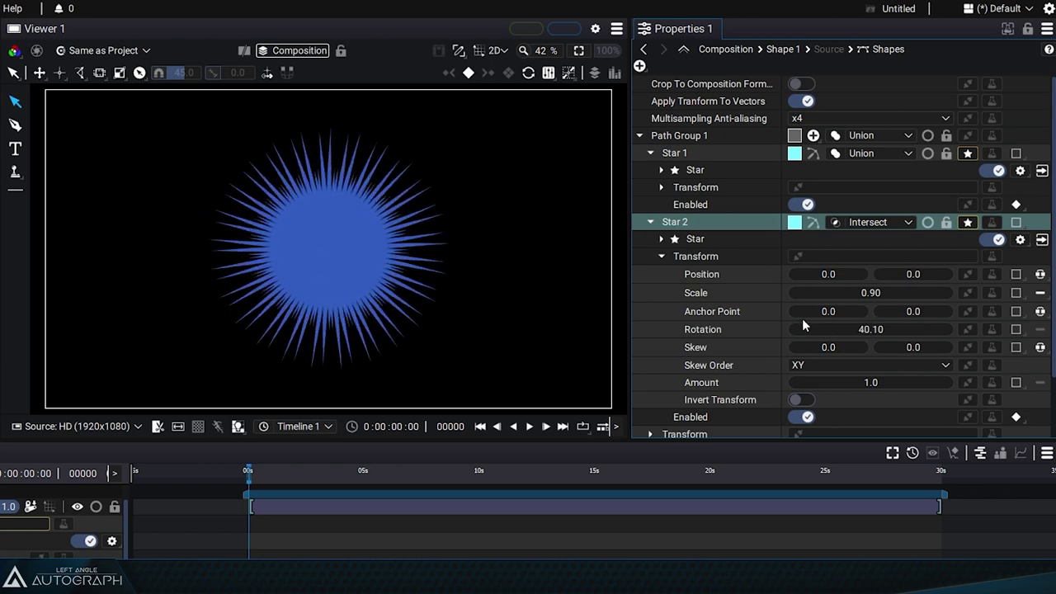
Step: Change the fill colour to golden orange (0.97, 0.70, 0.07) on the colour wheel
click(650, 222)
click(646, 294)
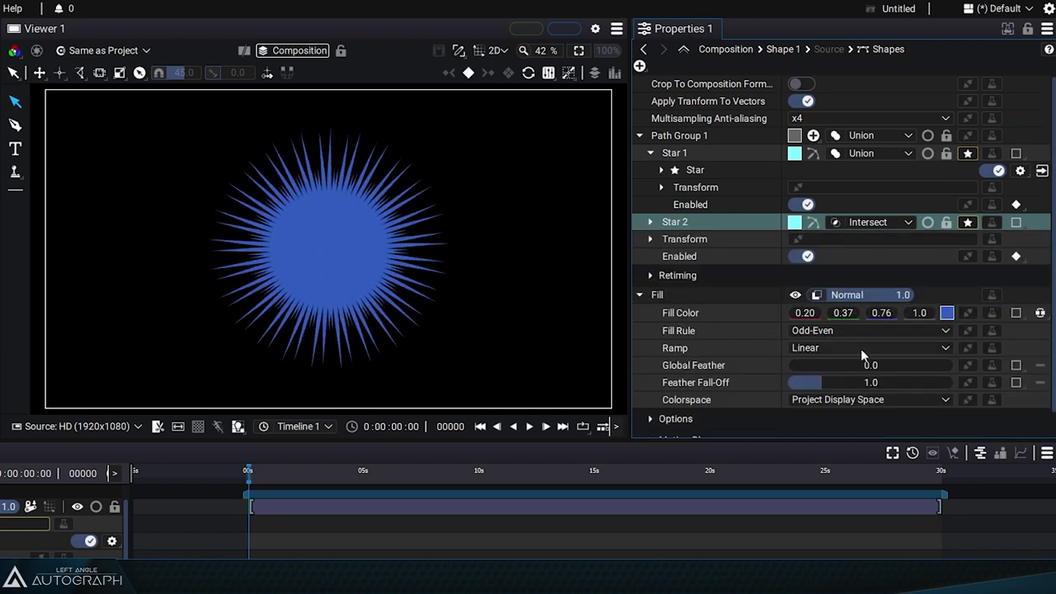
click(944, 313)
click(895, 359)
drag(844, 366, 876, 330)
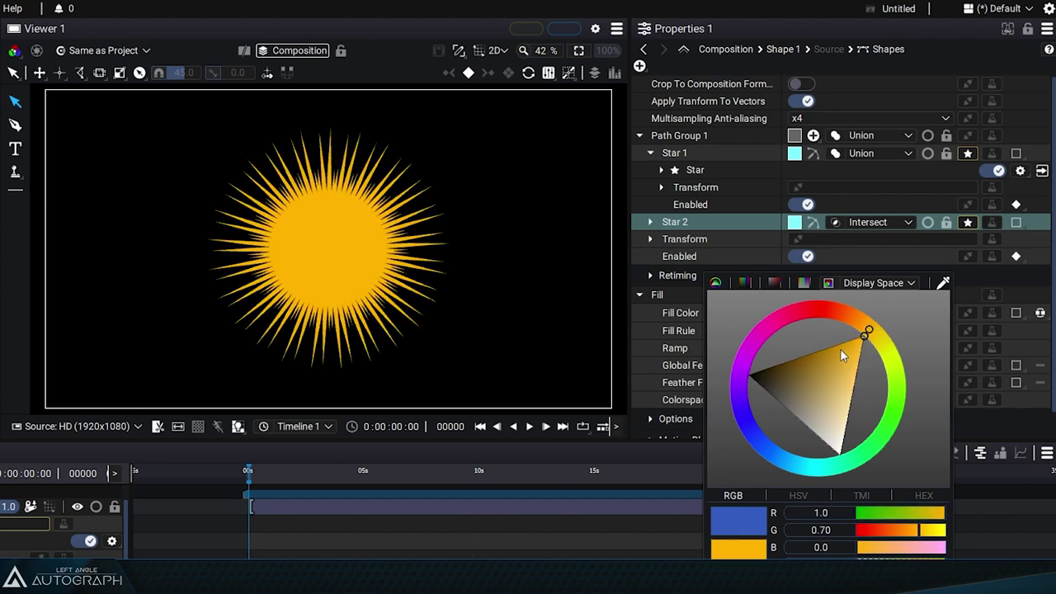
click(859, 346)
click(700, 222)
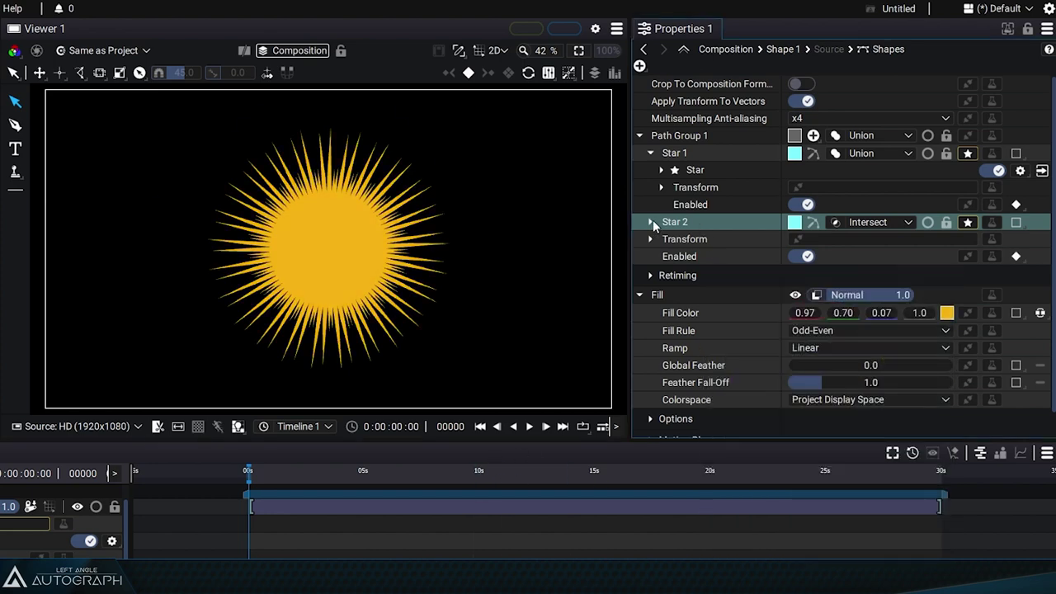
click(650, 222)
click(709, 256)
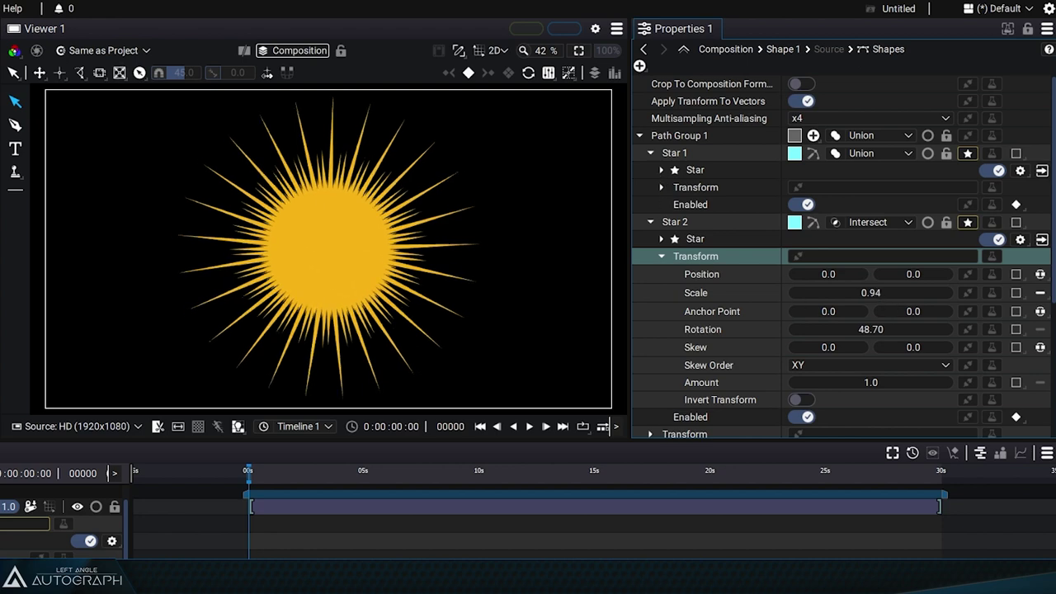
Step: Set Star 2's scale to 0.76 and rotation to 59.60
drag(871, 292, 874, 292)
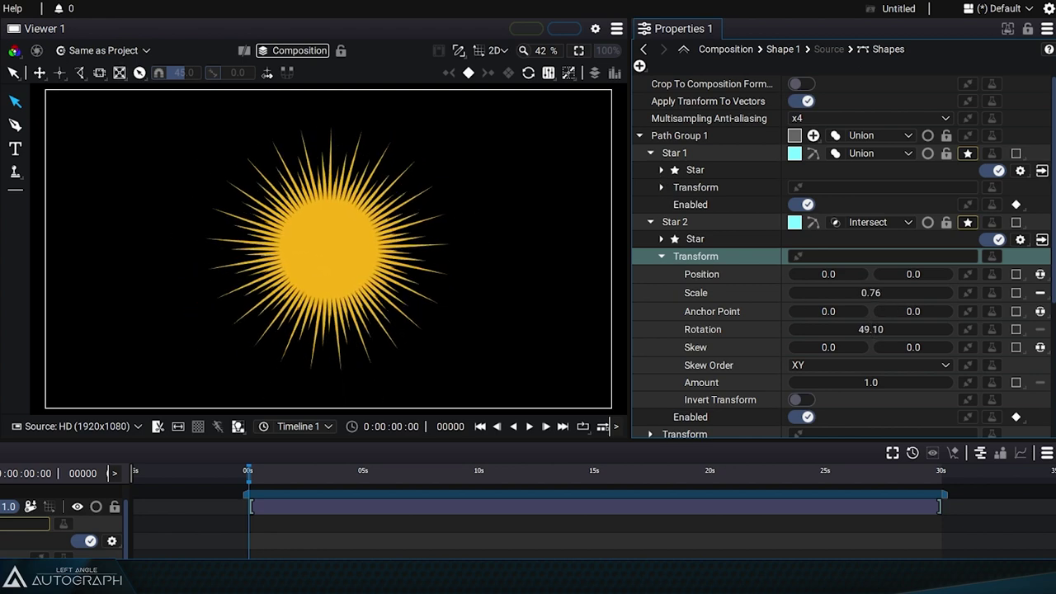
click(662, 239)
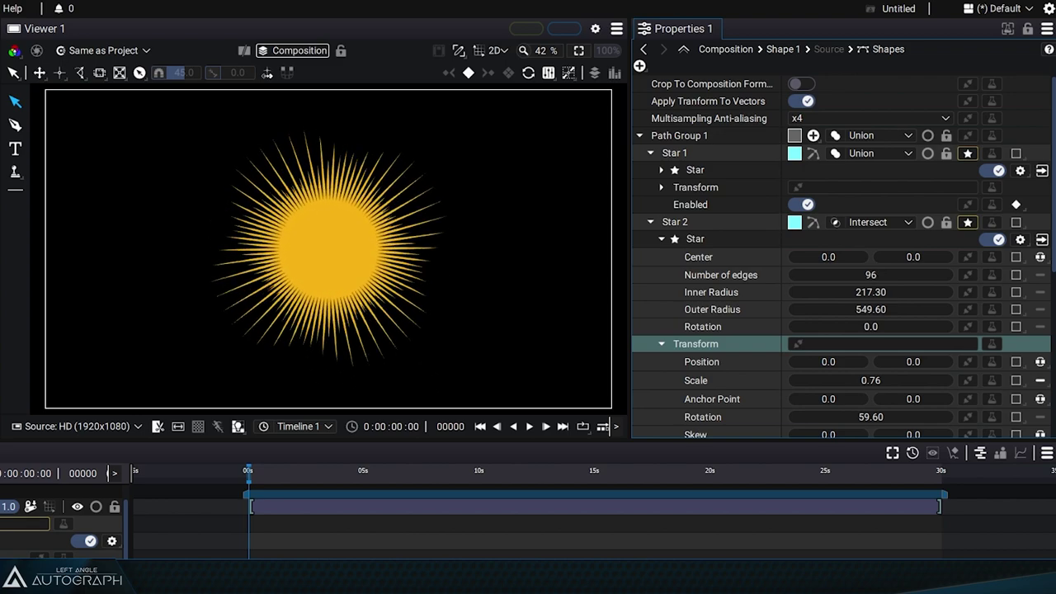
Step: Raise Star 2 to 100 edges and nudge its rotation up to 60.70
drag(870, 275, 876, 274)
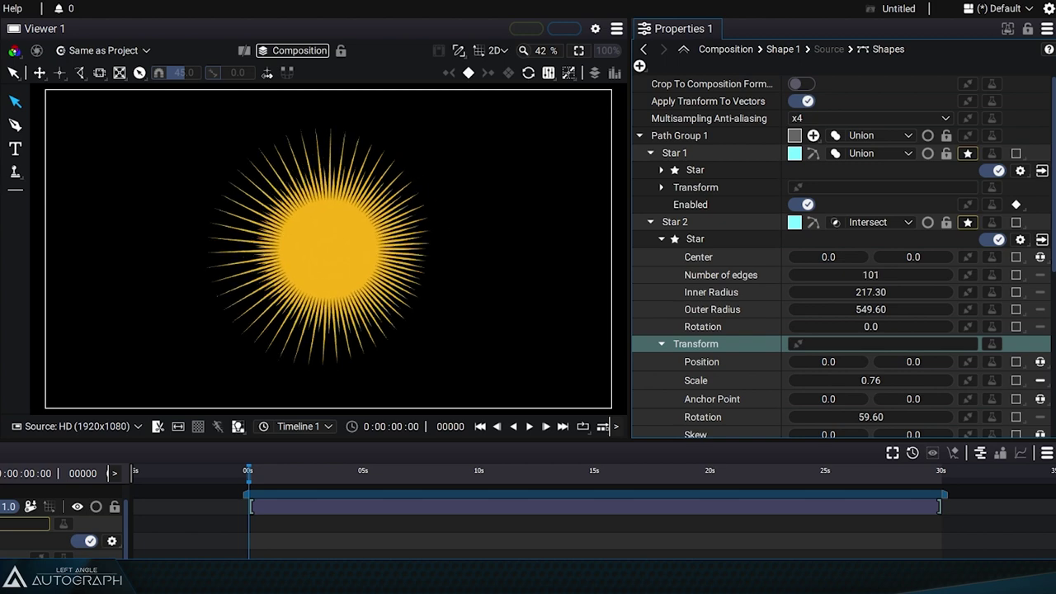
click(661, 170)
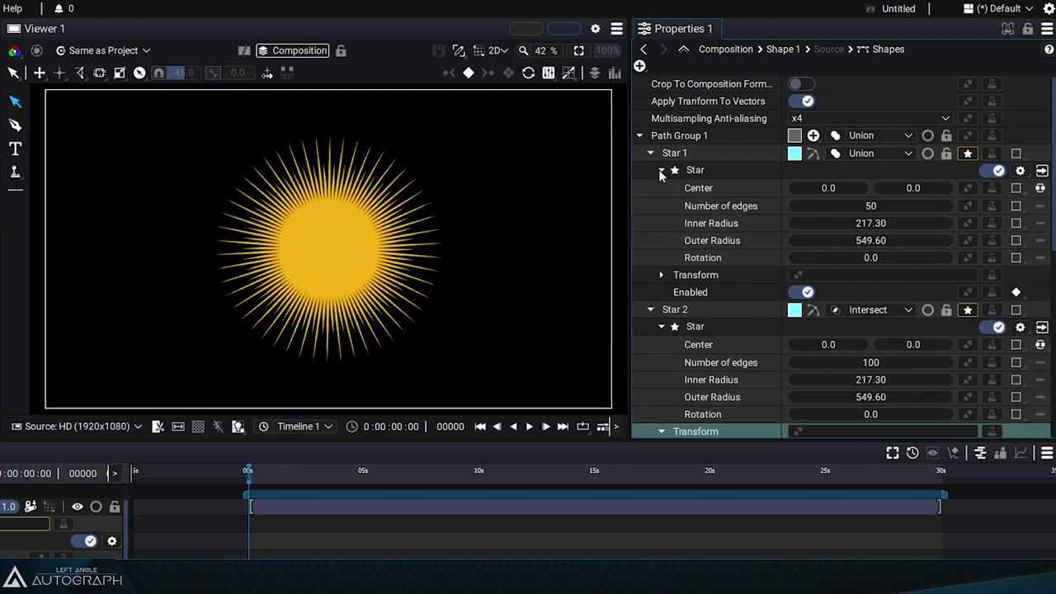
click(661, 170)
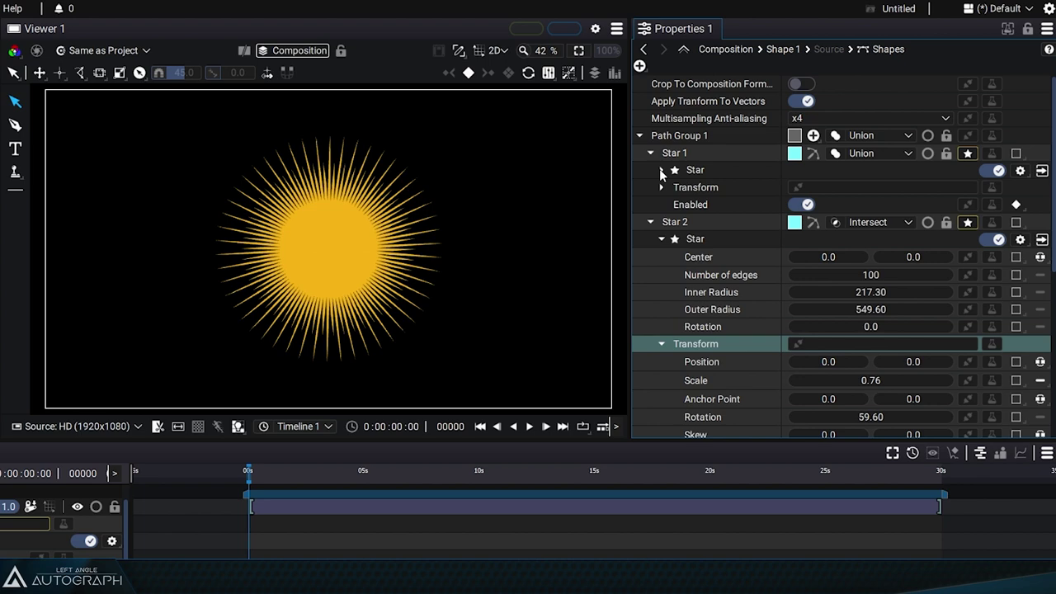
mouse_move(865, 416)
mouse_down()
mouse_move(911, 415)
mouse_move(872, 416)
mouse_up()
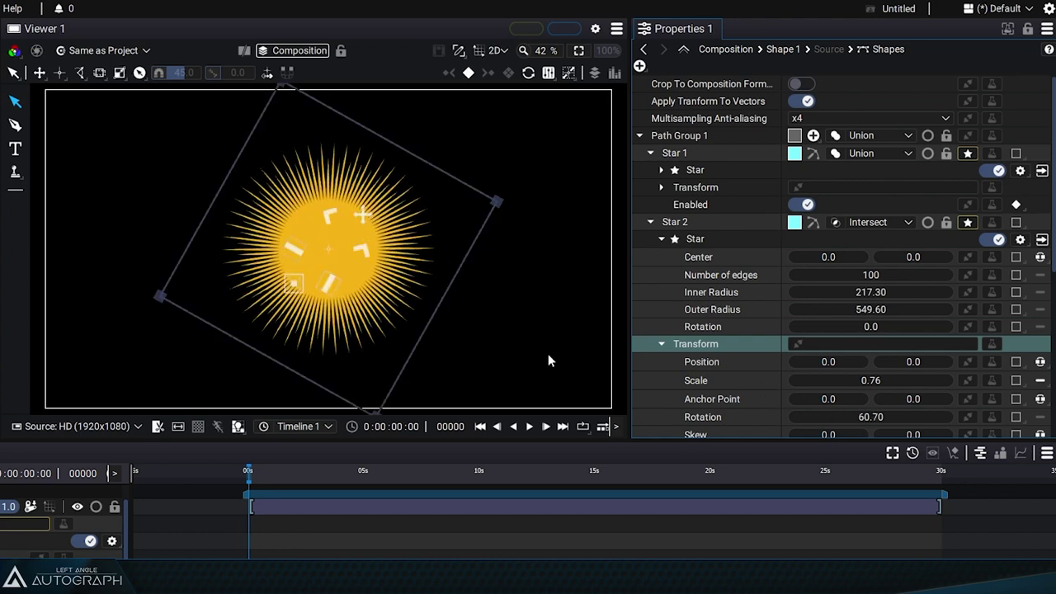